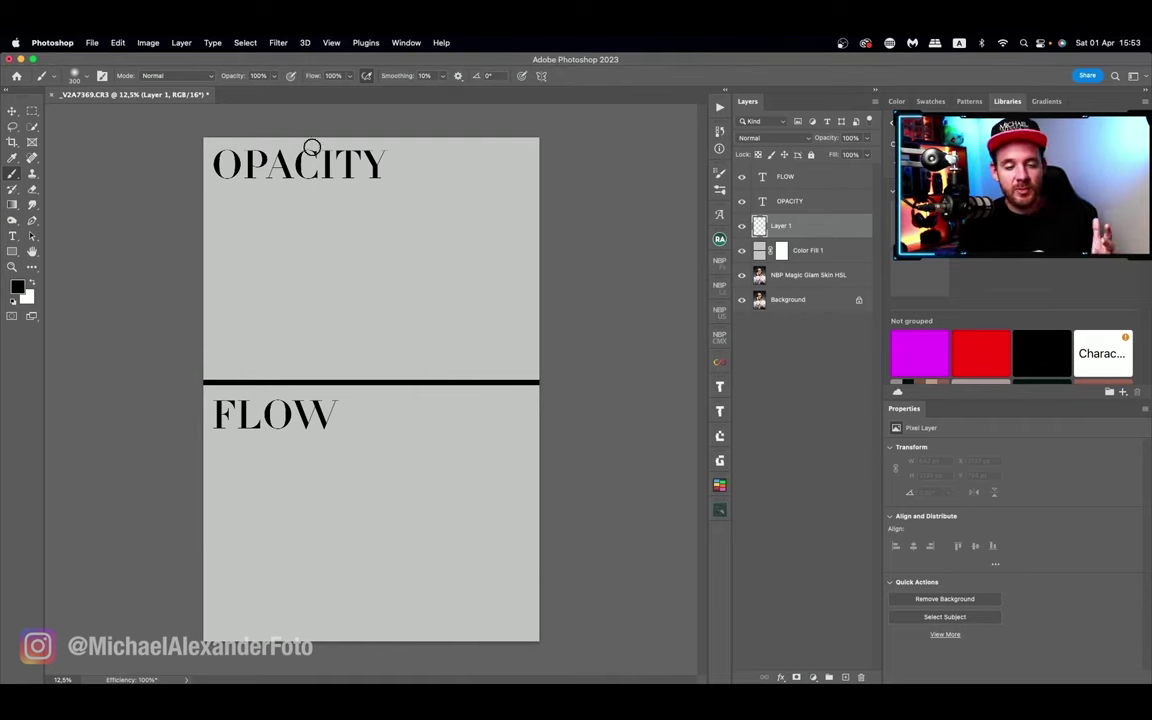
Step: Paint four soft black strokes under OPACITY, stepping opacity down from 100% through 50% to 1%
{"action": "left_click", "coordinate": [87, 77]}
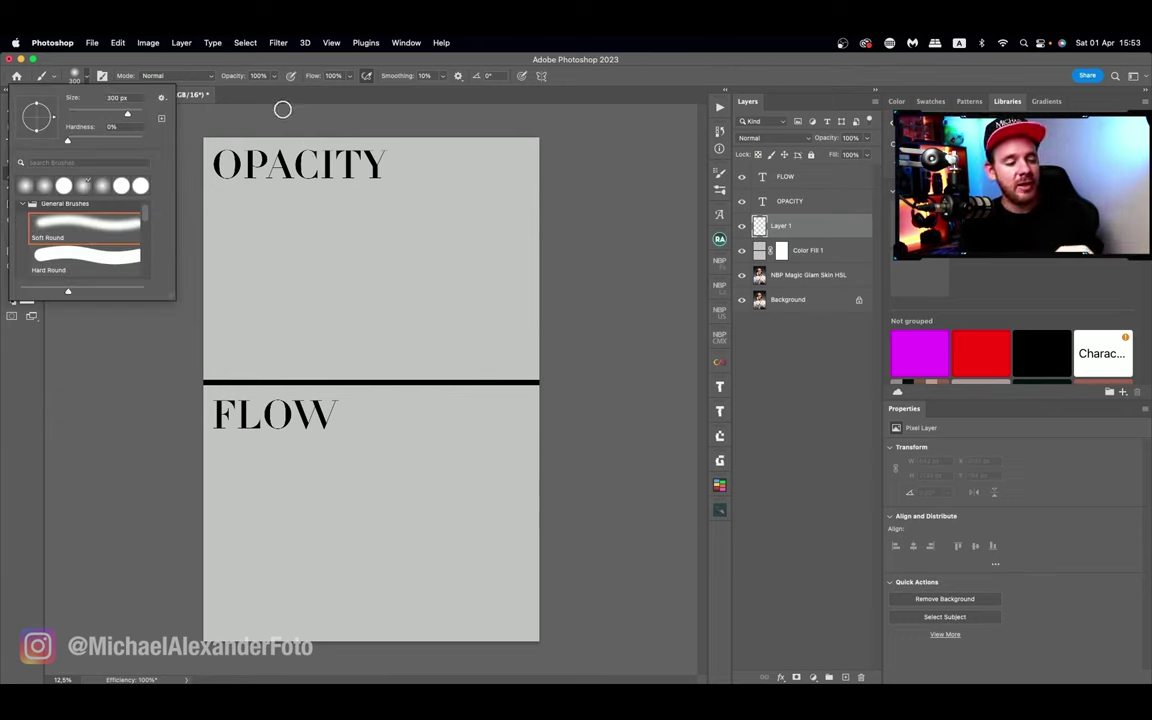
{"action": "left_click", "coordinate": [527, 122]}
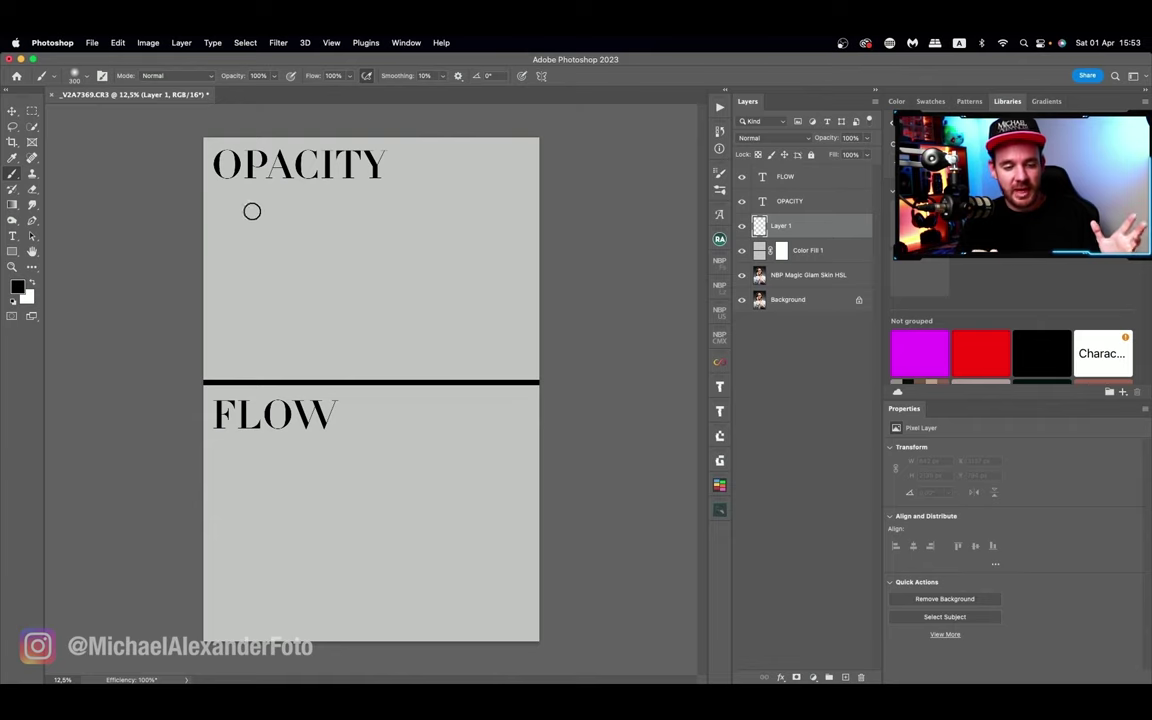
{"action": "left_click_drag", "start_coordinate": [249, 209], "coordinate": [249, 340]}
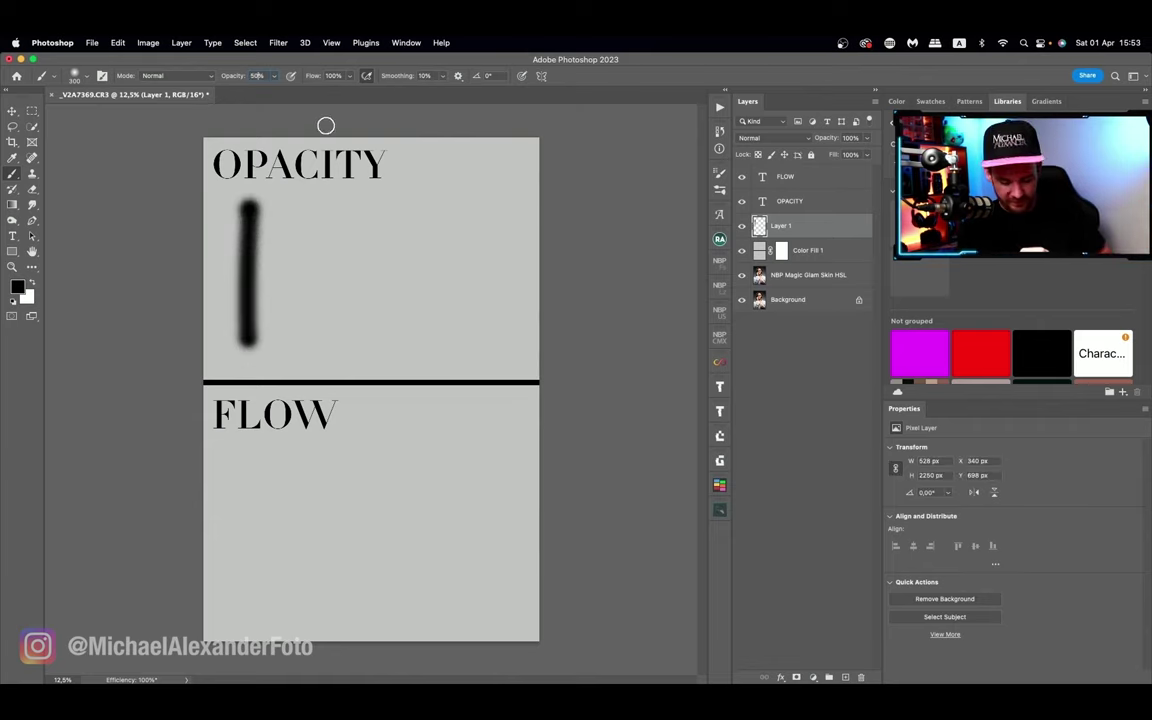
{"action": "key", "text": "5"}
{"action": "left_click_drag", "start_coordinate": [302, 211], "coordinate": [302, 340]}
{"action": "key", "text": "1"}
{"action": "left_click_drag", "start_coordinate": [350, 211], "coordinate": [352, 338]}
{"action": "left_click_drag", "start_coordinate": [392, 206], "coordinate": [394, 340]}
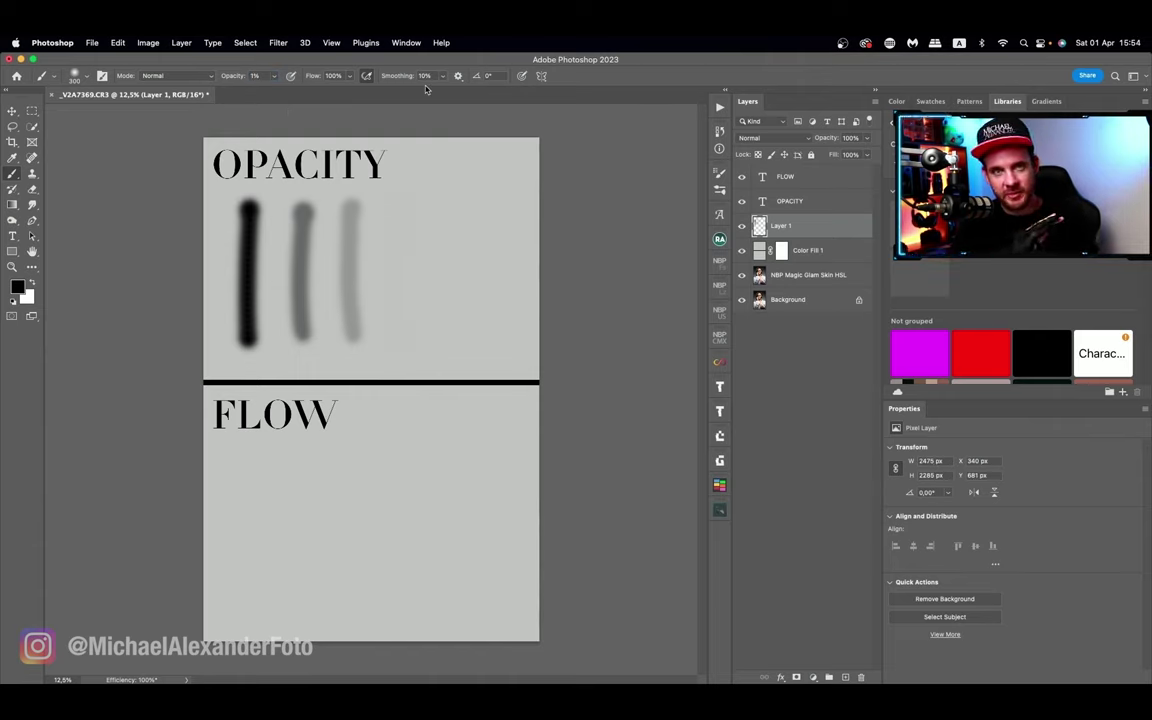
{"action": "left_click", "coordinate": [274, 79]}
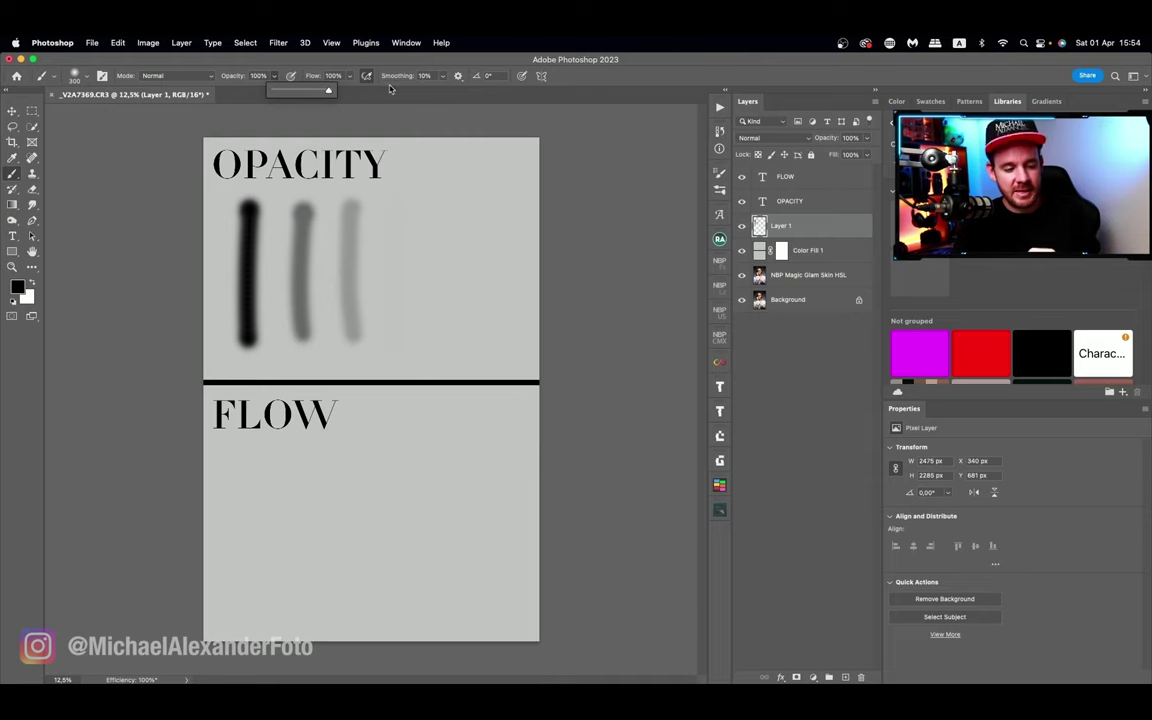
Step: Reset opacity to 100% and paint FLOW strokes at 100%, 50%, 25% and 1% flow
{"action": "left_click_drag", "start_coordinate": [288, 90], "coordinate": [353, 82]}
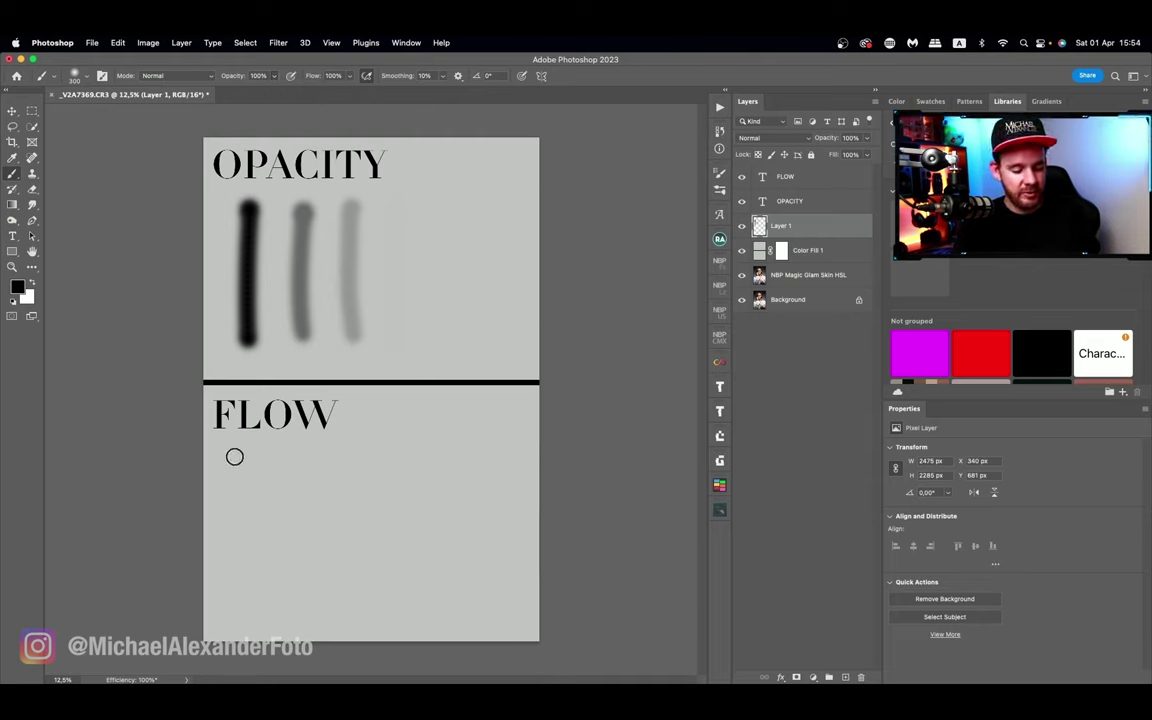
{"action": "left_click_drag", "start_coordinate": [233, 452], "coordinate": [245, 608]}
{"action": "key", "text": "shift+5"}
{"action": "left_click_drag", "start_coordinate": [283, 458], "coordinate": [296, 599]}
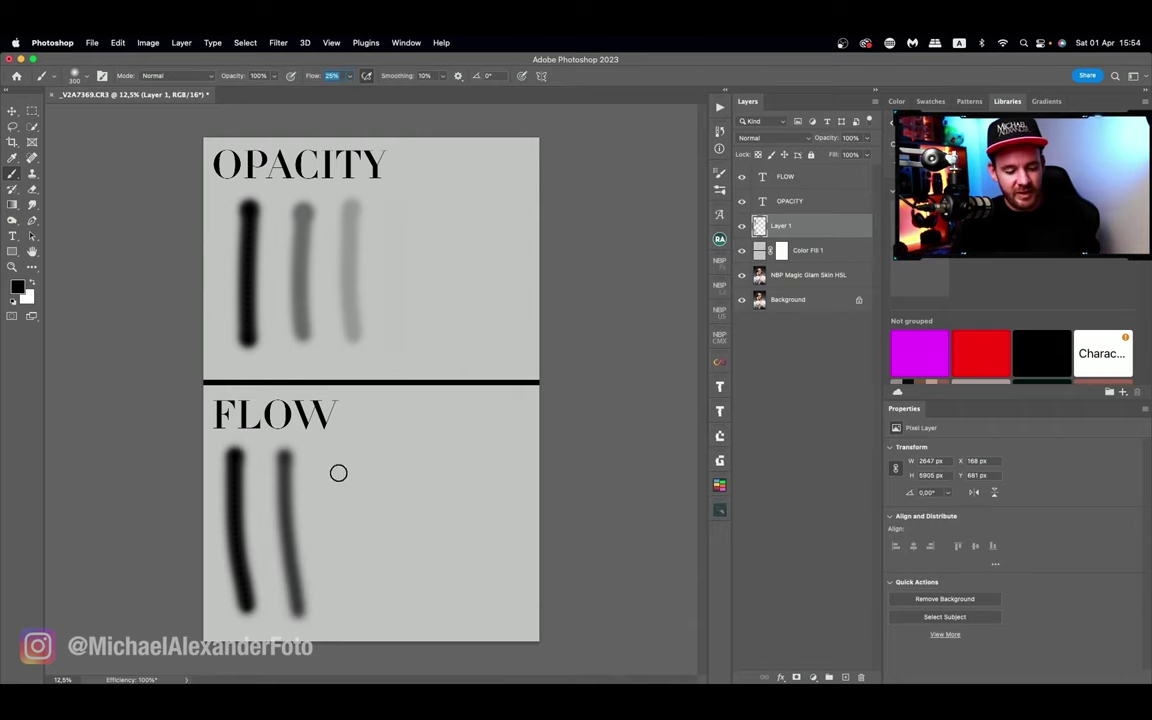
{"action": "key", "text": "shift+2"}
{"action": "key", "text": "shift+5"}
{"action": "left_click_drag", "start_coordinate": [337, 455], "coordinate": [357, 612]}
{"action": "key", "text": "shift+0"}
{"action": "key", "text": "shift+1"}
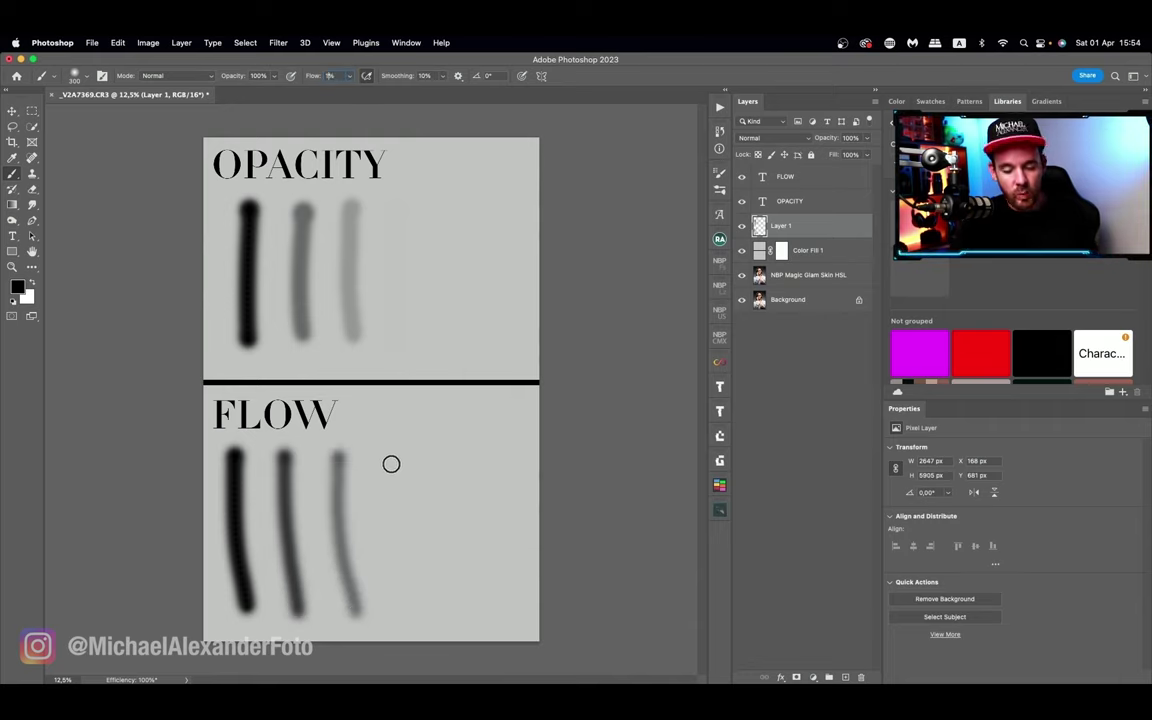
{"action": "left_click_drag", "start_coordinate": [391, 464], "coordinate": [397, 582]}
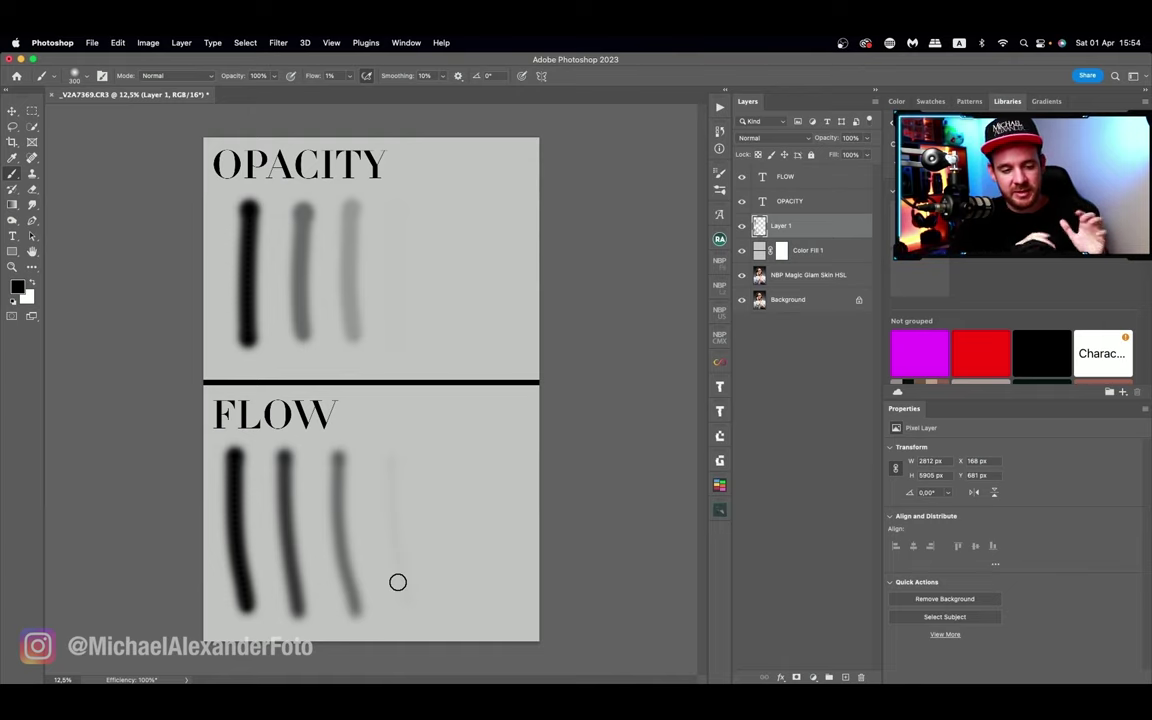
{"action": "left_click", "coordinate": [349, 76]}
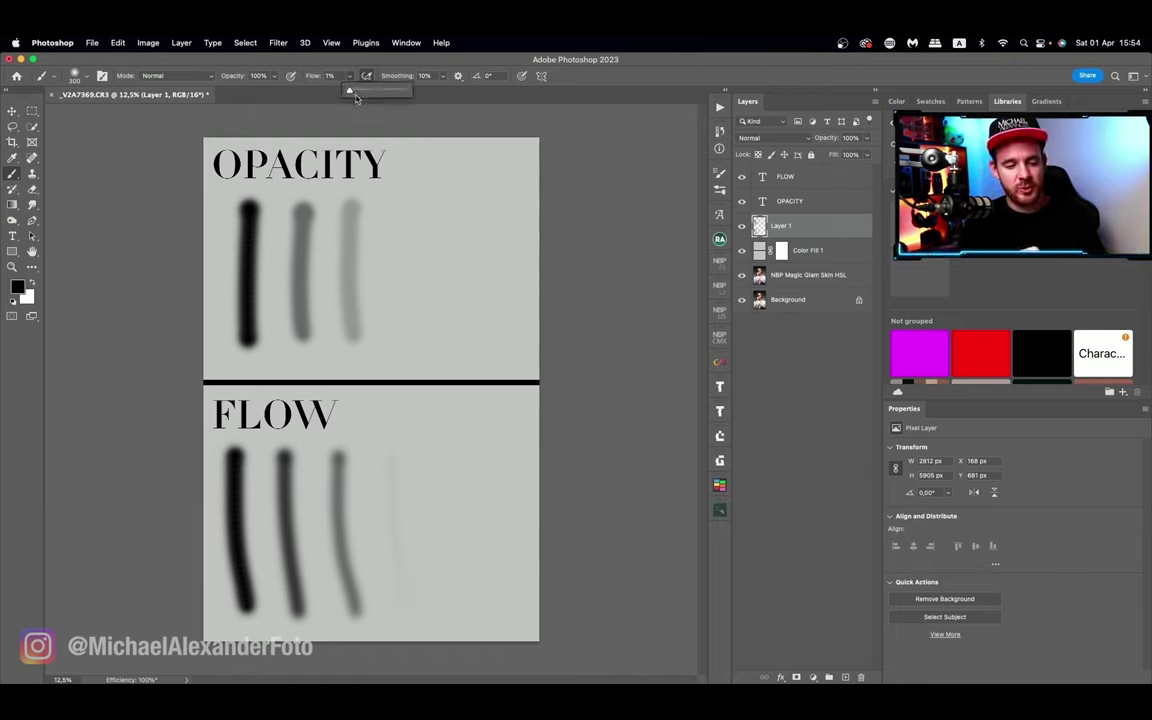
Step: Set the brush flow to 100% and opacity to 25%
{"action": "left_click_drag", "start_coordinate": [383, 92], "coordinate": [408, 91]}
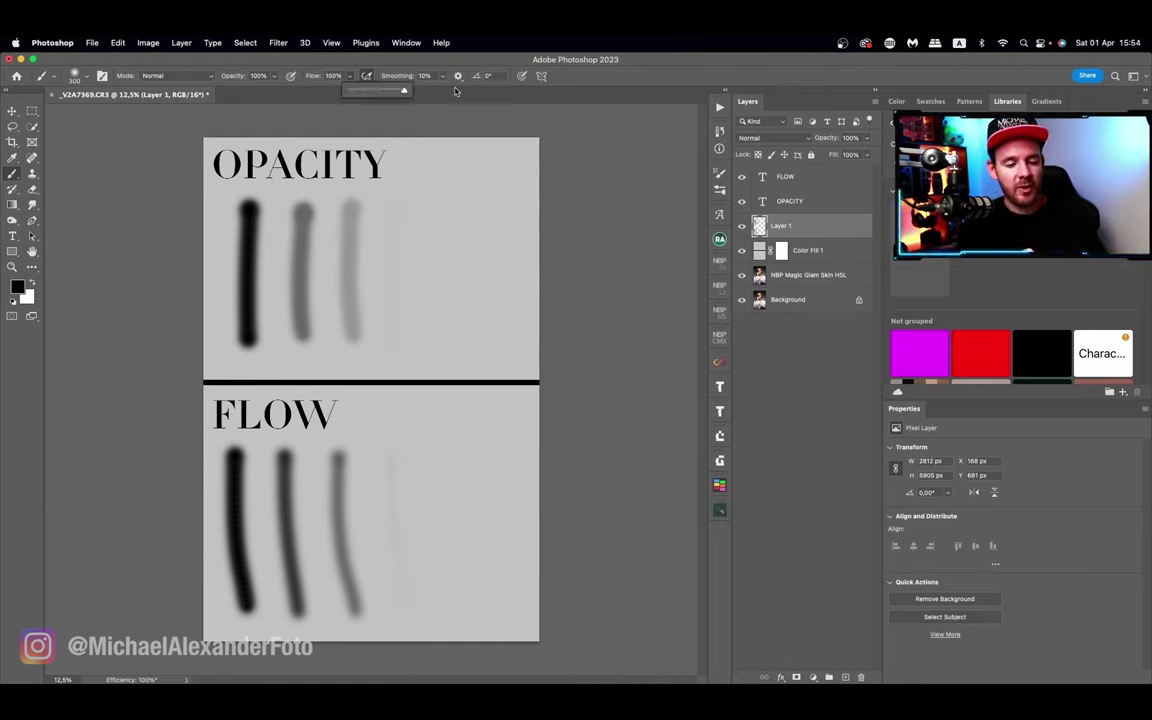
{"action": "left_click", "coordinate": [272, 77]}
{"action": "left_click_drag", "start_coordinate": [254, 93], "coordinate": [214, 92]}
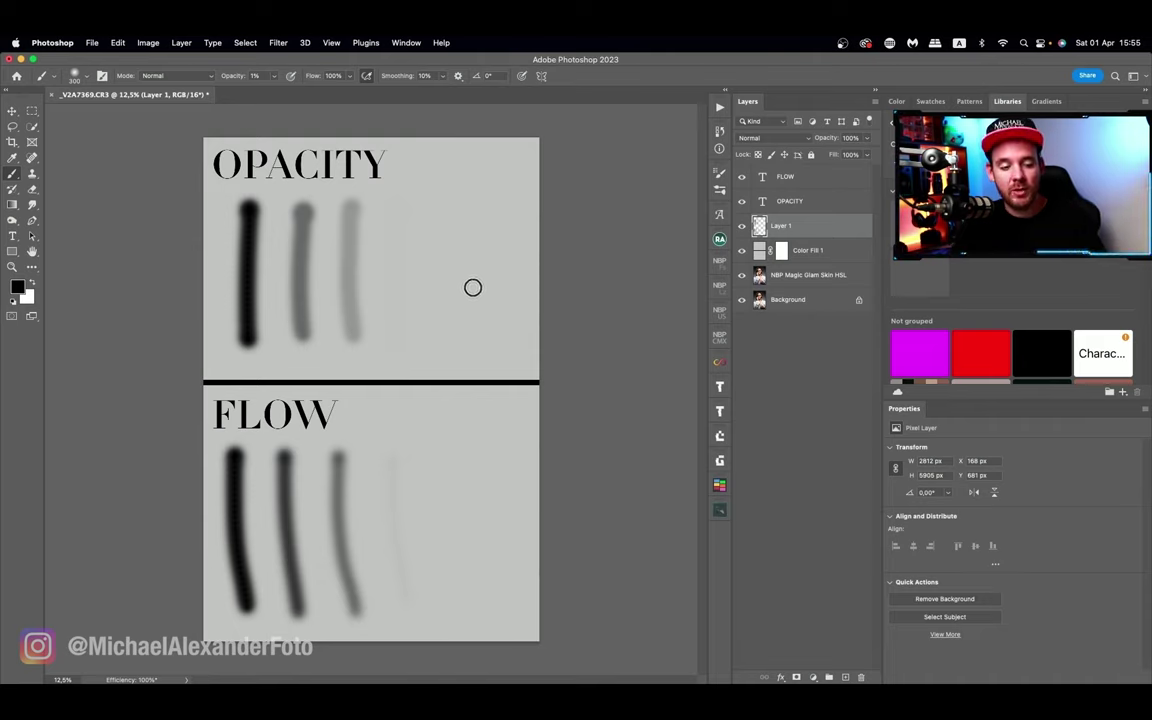
{"action": "key", "text": "2"}
{"action": "key", "text": "5"}
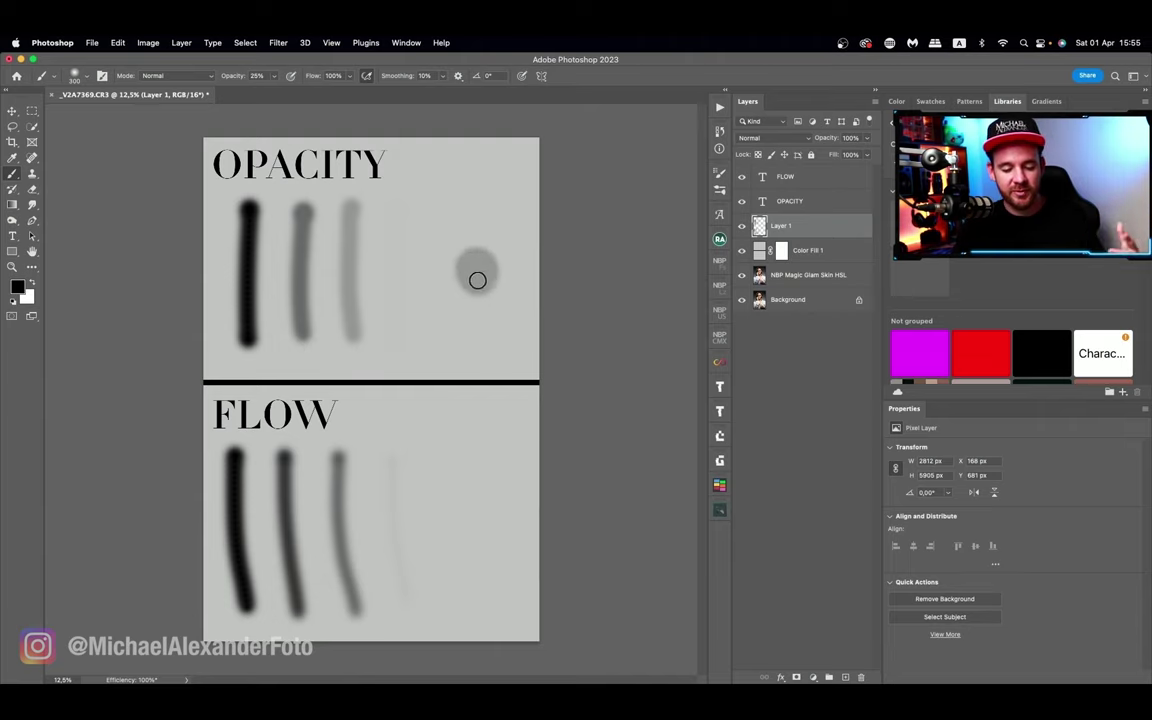
Step: Paint a grey dab right of the OPACITY strokes and brush over it again to darken it
{"action": "left_click_drag", "start_coordinate": [473, 270], "coordinate": [490, 248]}
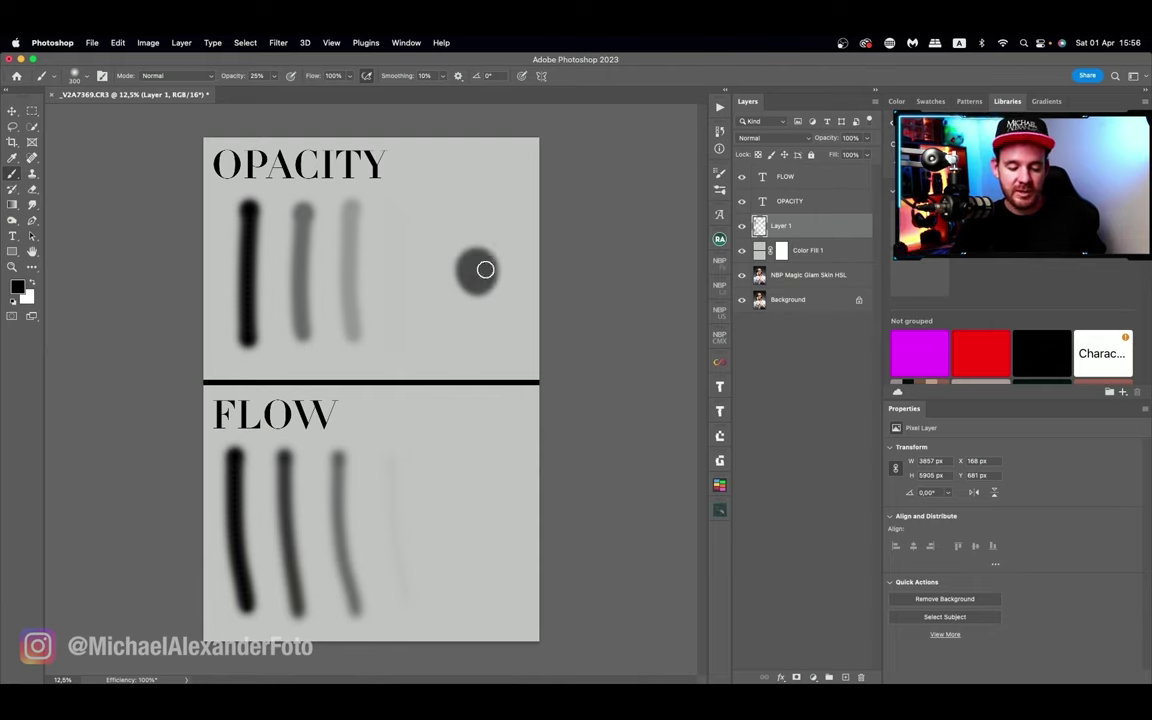
{"action": "left_click_drag", "start_coordinate": [482, 262], "coordinate": [511, 210]}
{"action": "left_click", "coordinate": [269, 78]}
Step: Restore 100% opacity, drop flow to 25%, and build two FLOW dabs up to solid black
{"action": "left_click_drag", "start_coordinate": [273, 89], "coordinate": [306, 90]}
{"action": "left_click", "coordinate": [349, 76]}
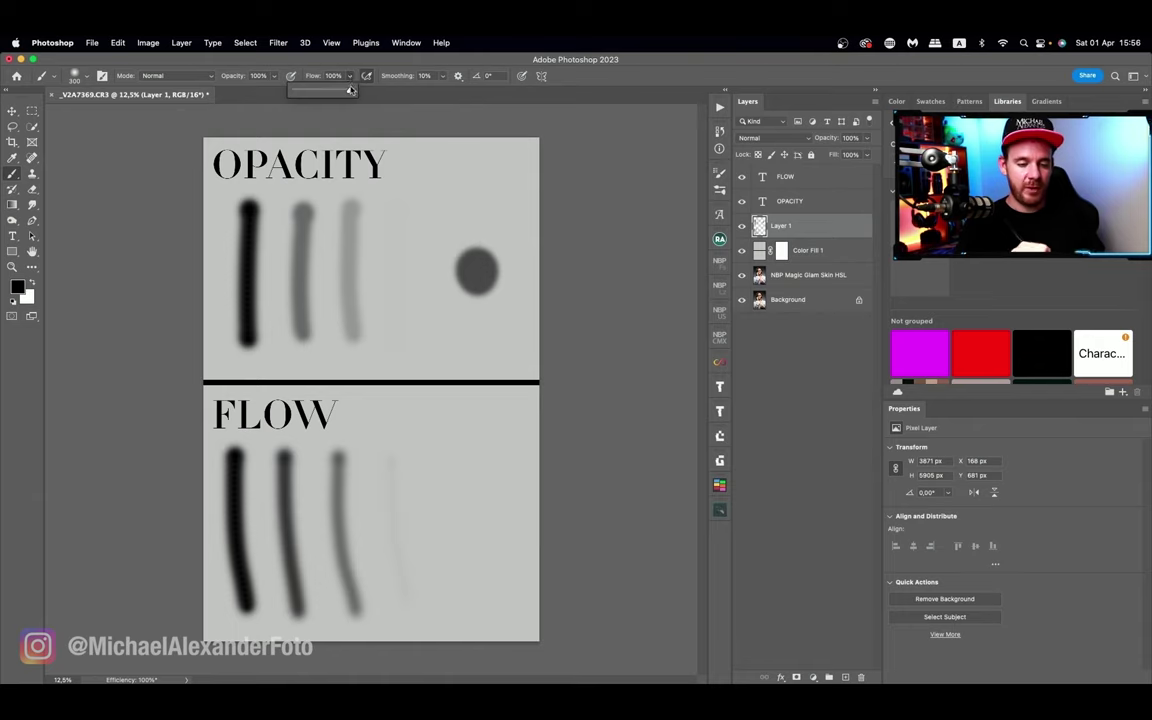
{"action": "left_click_drag", "start_coordinate": [350, 90], "coordinate": [317, 90]}
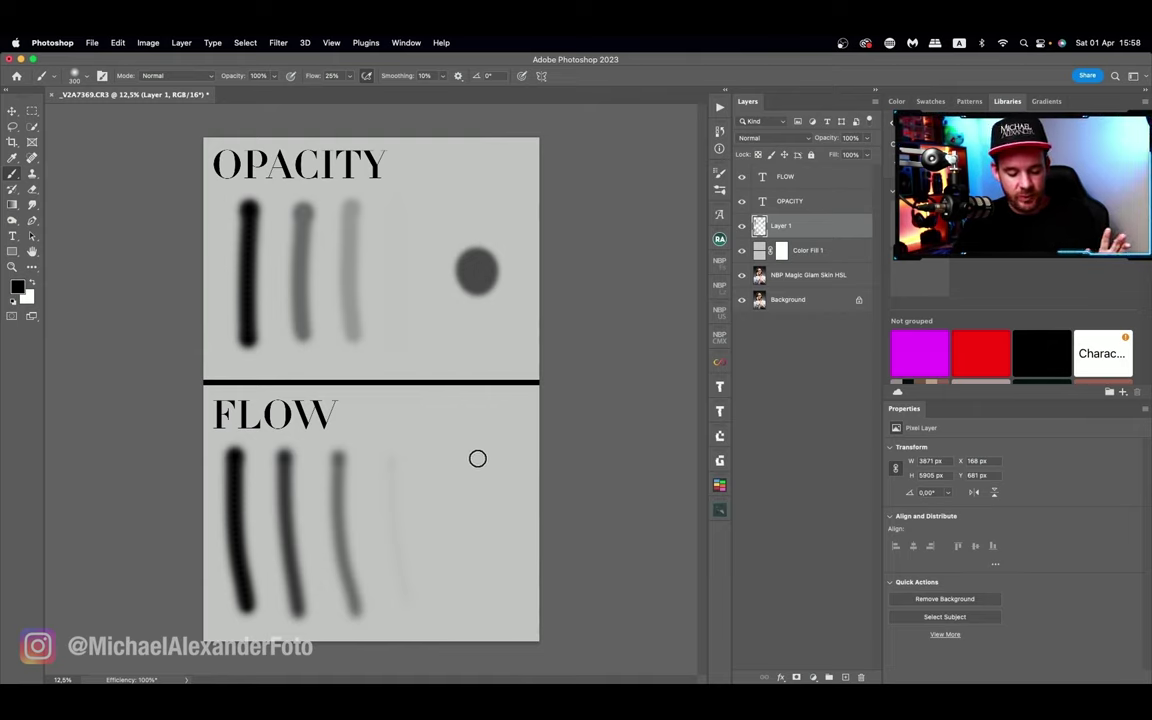
{"action": "left_click_drag", "start_coordinate": [478, 458], "coordinate": [478, 459]}
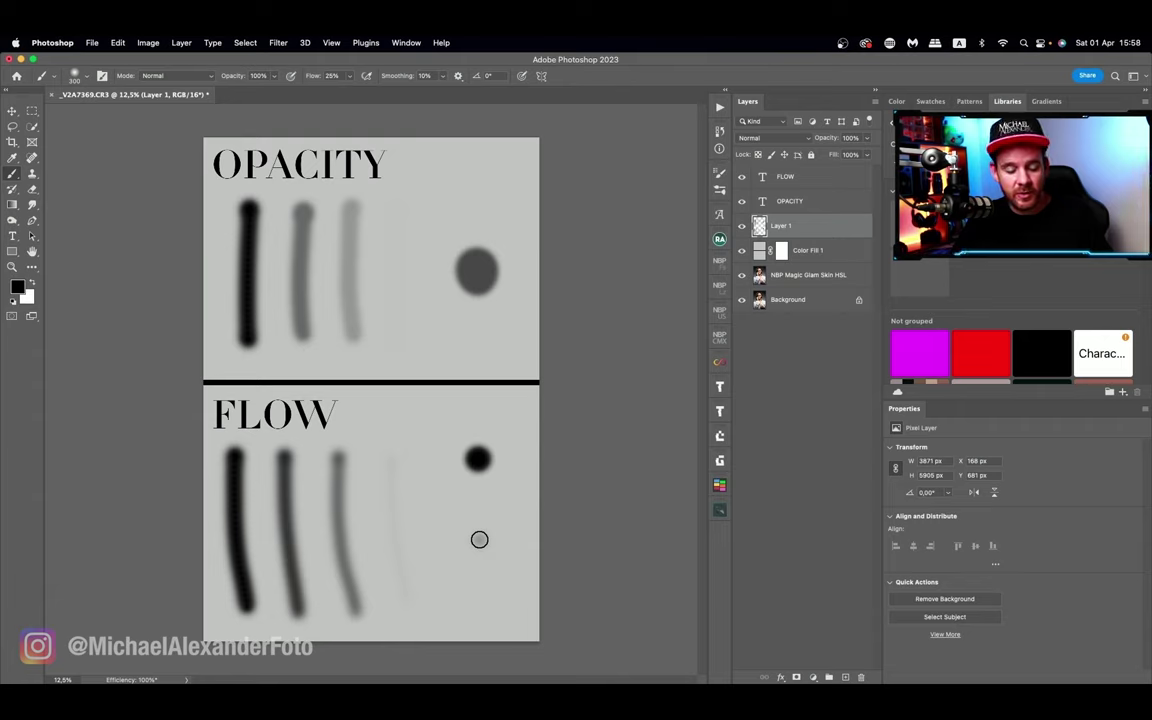
{"action": "left_click_drag", "start_coordinate": [480, 537], "coordinate": [481, 538]}
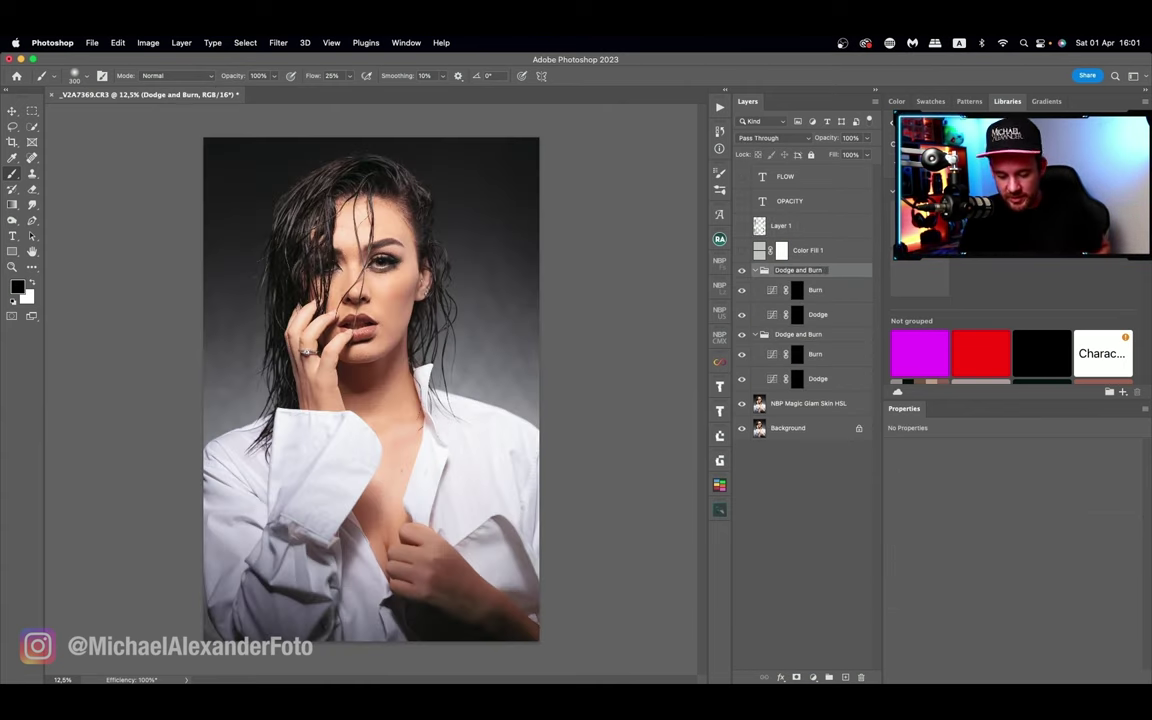
Step: Name the groups 'Dodge and Burn Opacity' and 'Dodge and Burn Flow'
{"action": "type", "text": "city"}
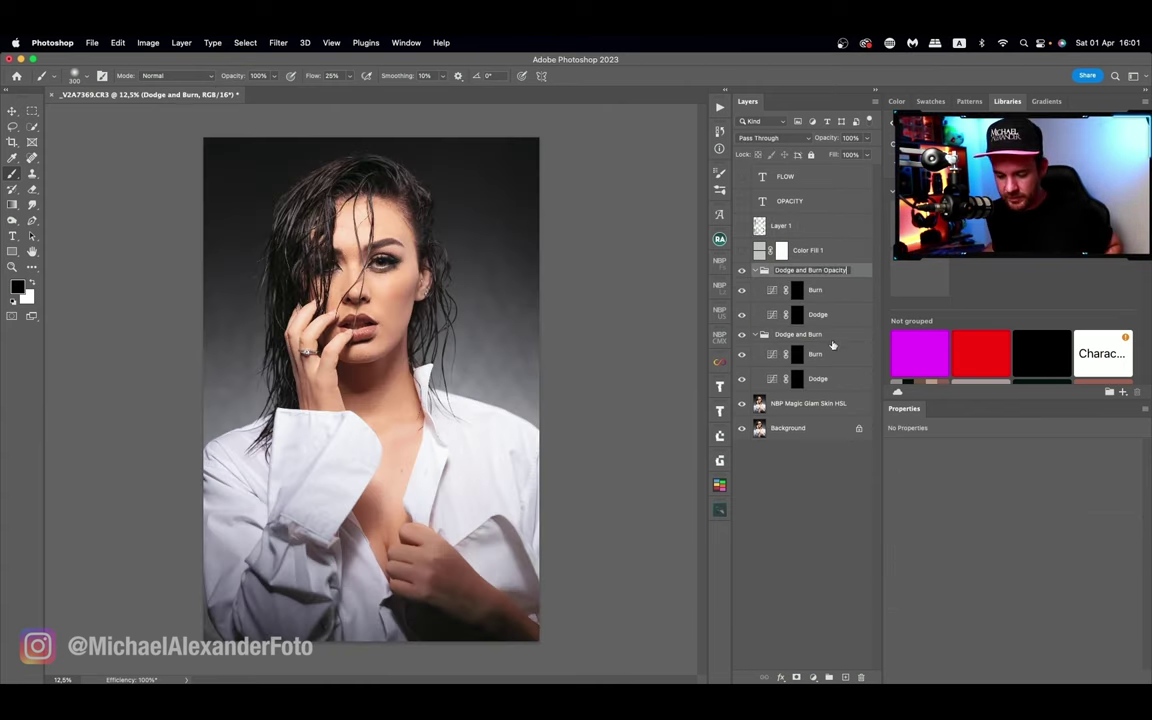
{"action": "key", "text": "Return"}
{"action": "left_click", "coordinate": [818, 336]}
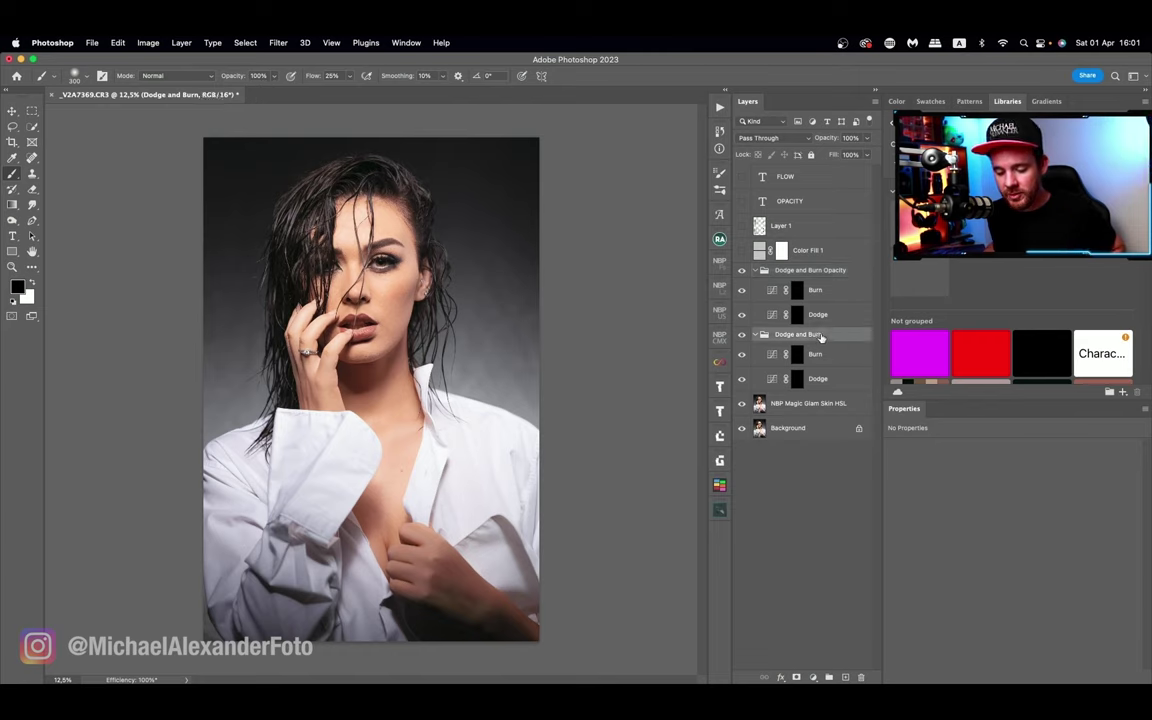
{"action": "double_click", "coordinate": [820, 335]}
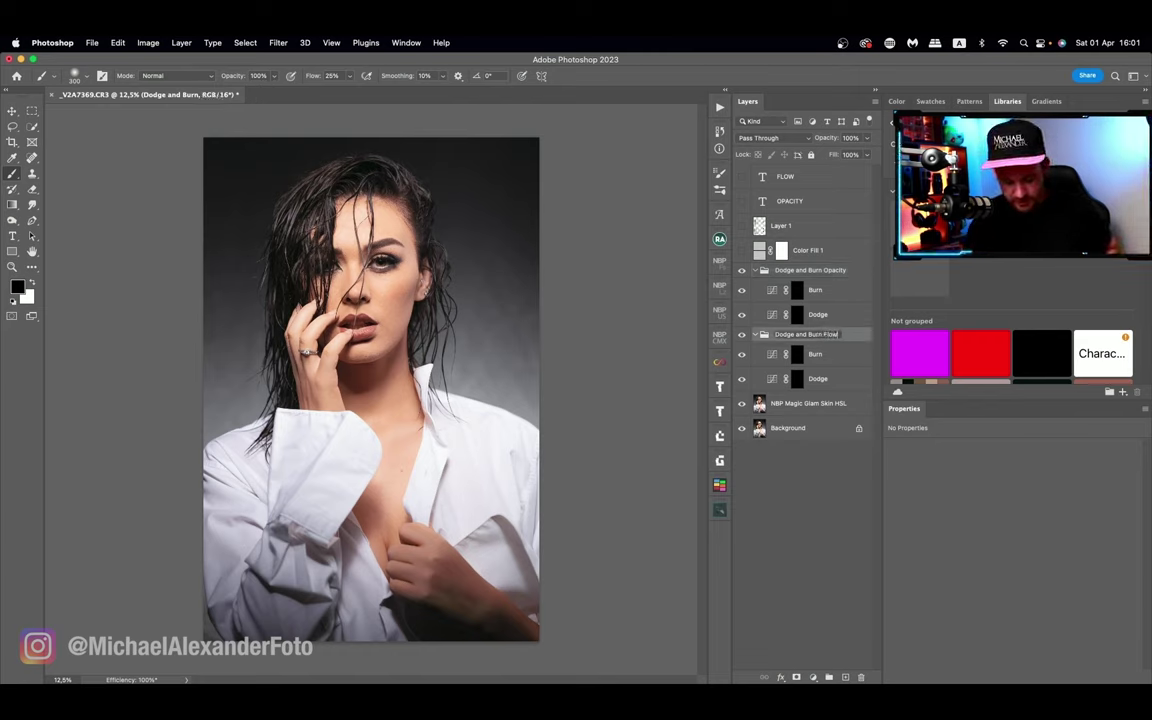
{"action": "key", "text": "Return"}
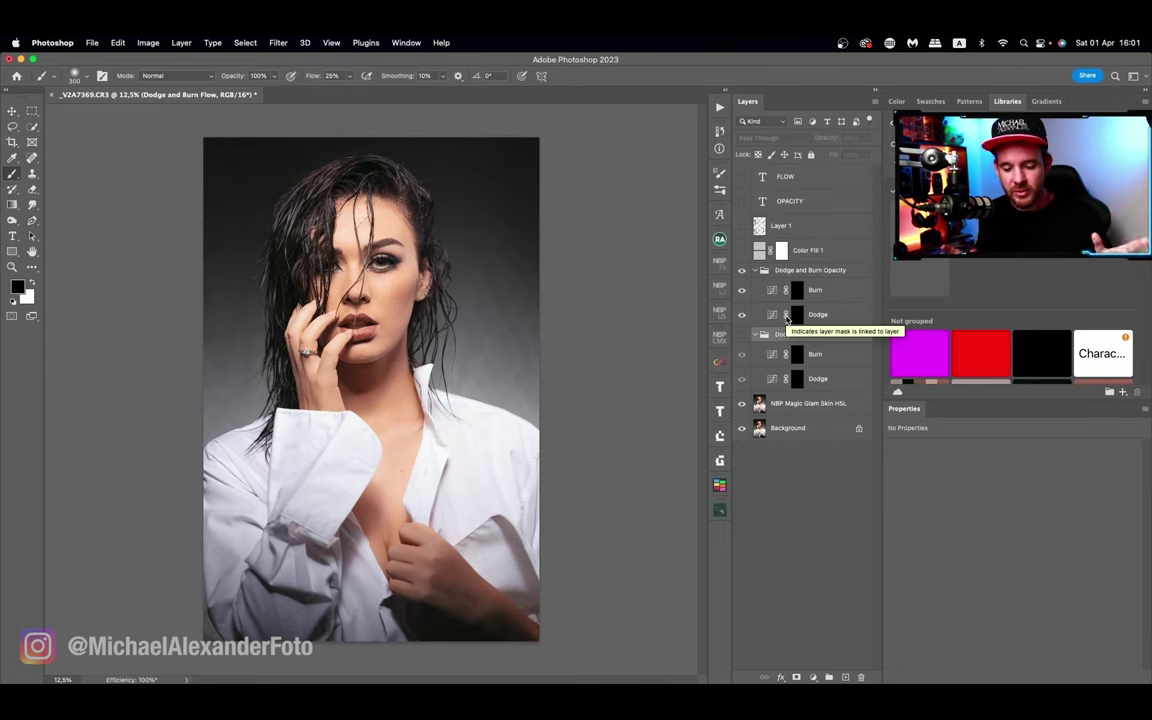
Step: Select the Opacity group's Dodge mask and set a white brush at 100% flow, 1% opacity
{"action": "left_click", "coordinate": [810, 314]}
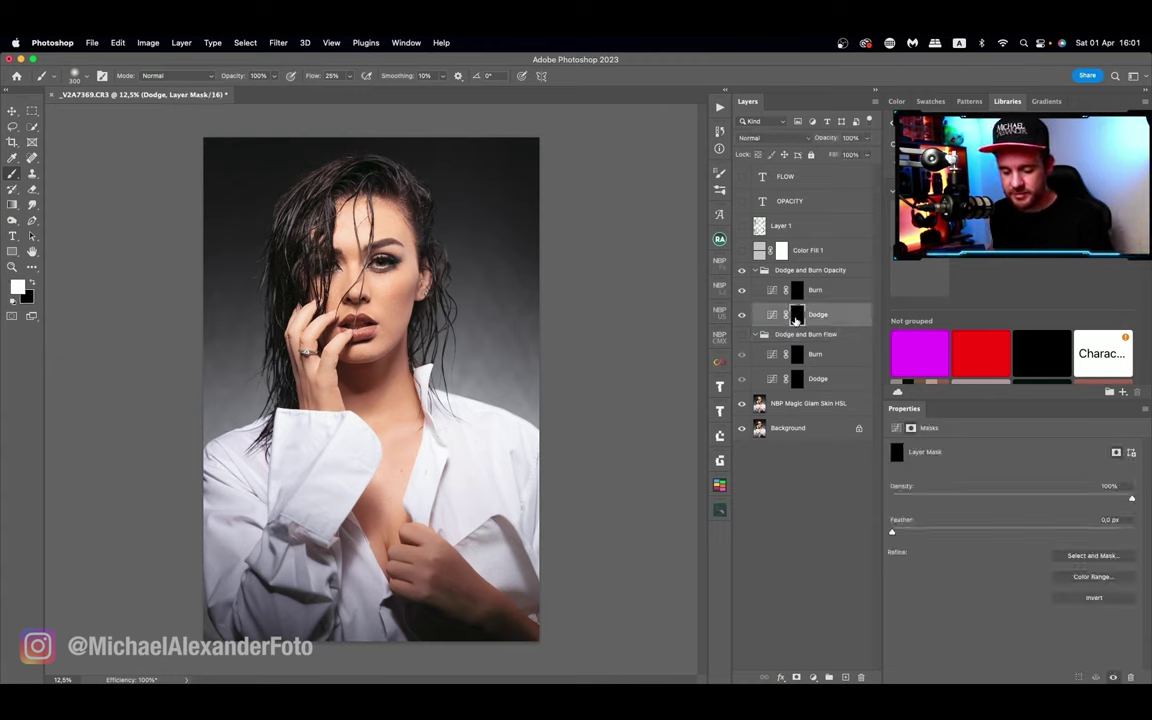
{"action": "key", "text": "x"}
{"action": "key", "text": "shift+0"}
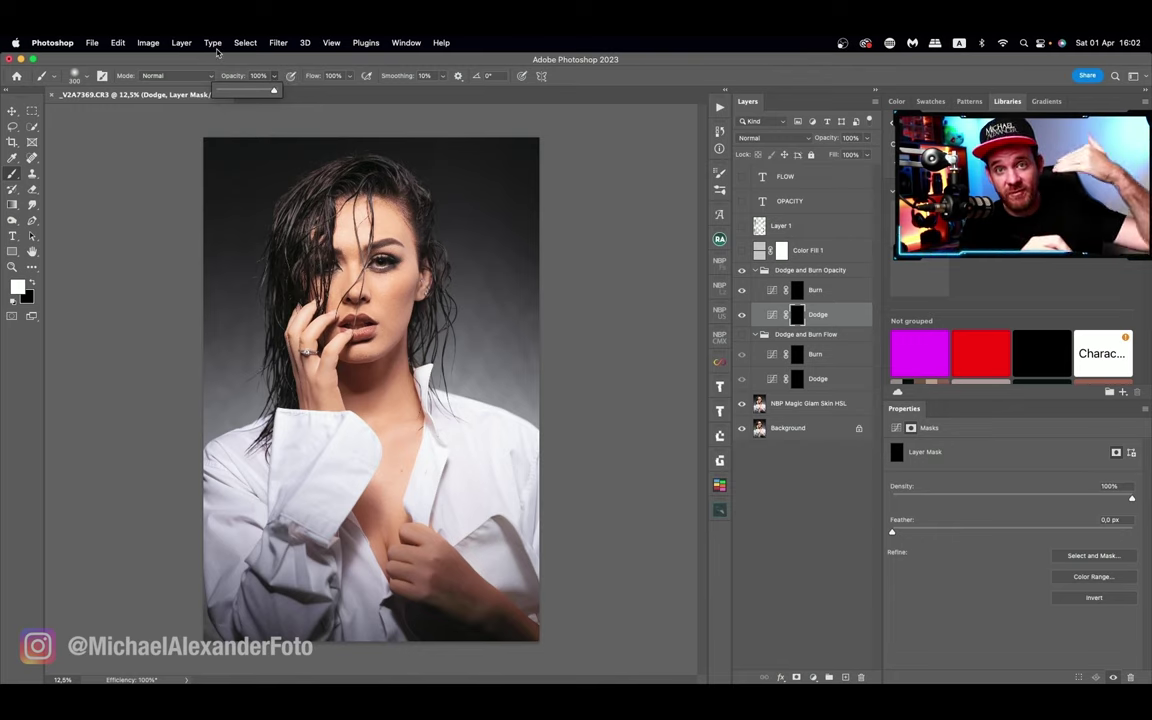
{"action": "left_click_drag", "start_coordinate": [227, 92], "coordinate": [217, 92]}
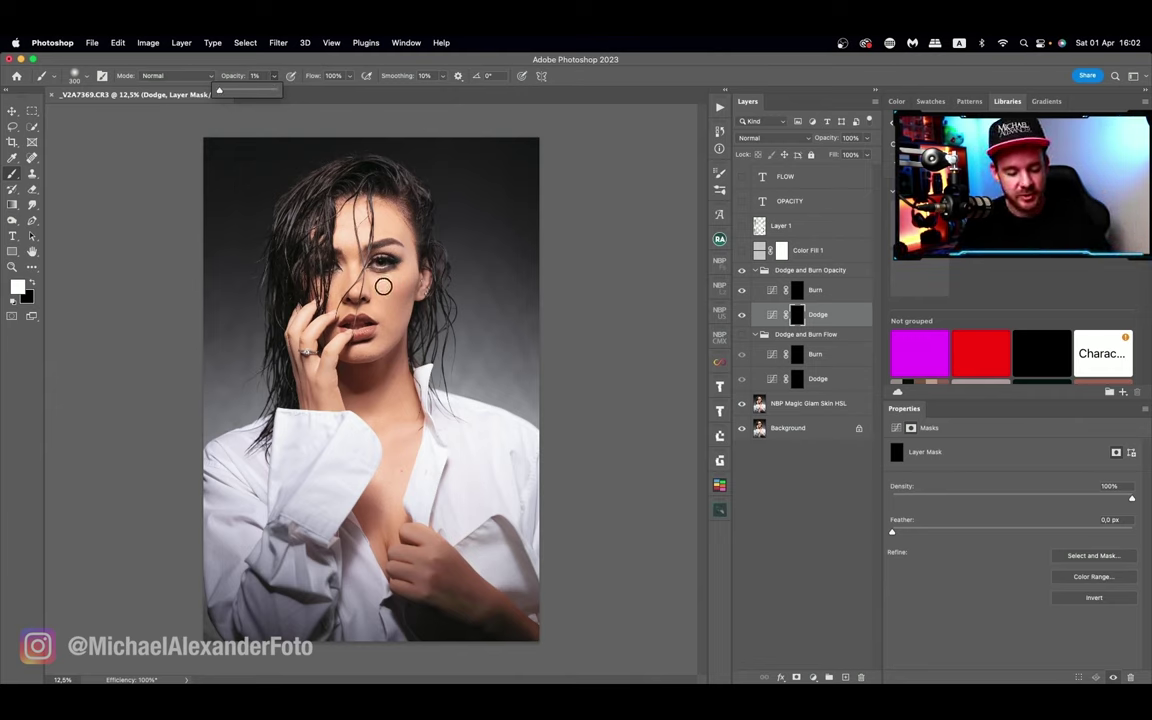
Step: Make the Dodge layer visible and enable airbrush build-up for the 1%-opacity cheek dodging
{"action": "left_click", "coordinate": [382, 286]}
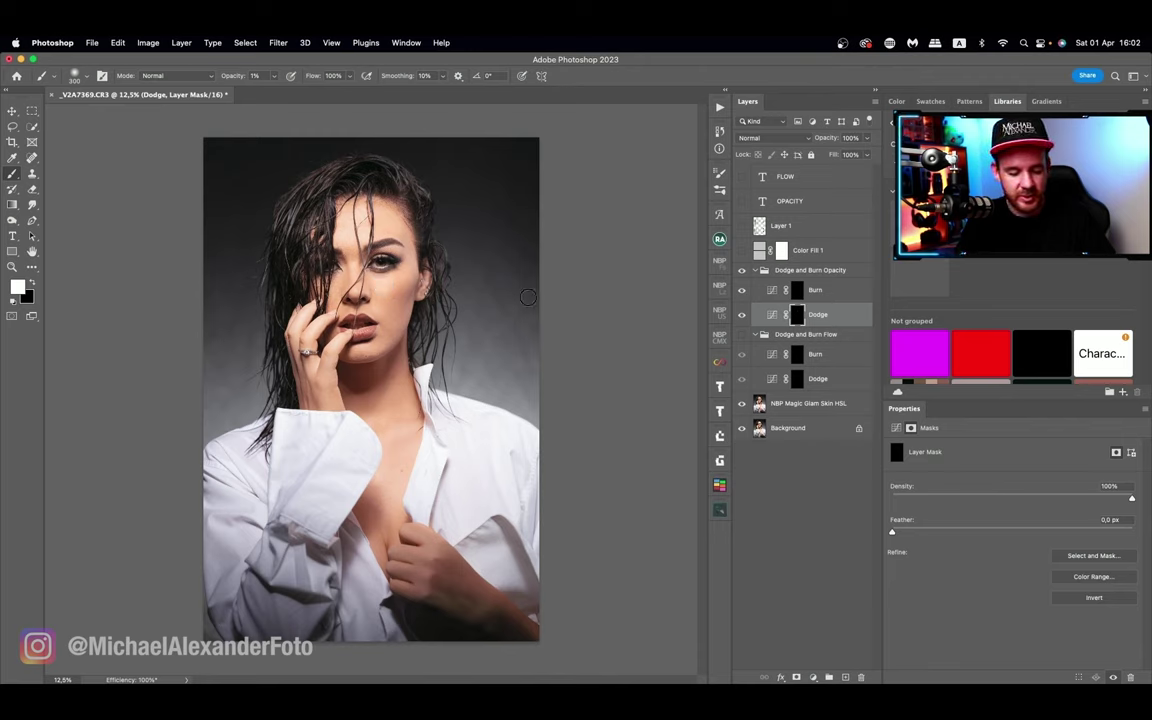
{"action": "left_click", "coordinate": [742, 316]}
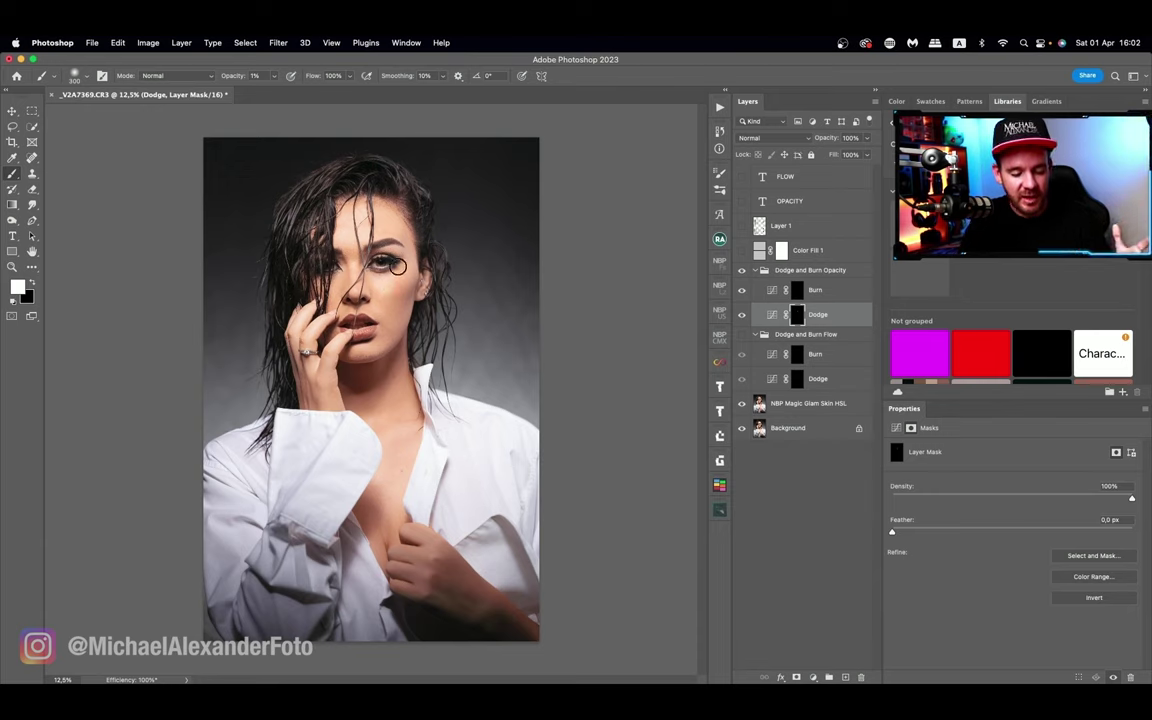
{"action": "left_click", "coordinate": [366, 76]}
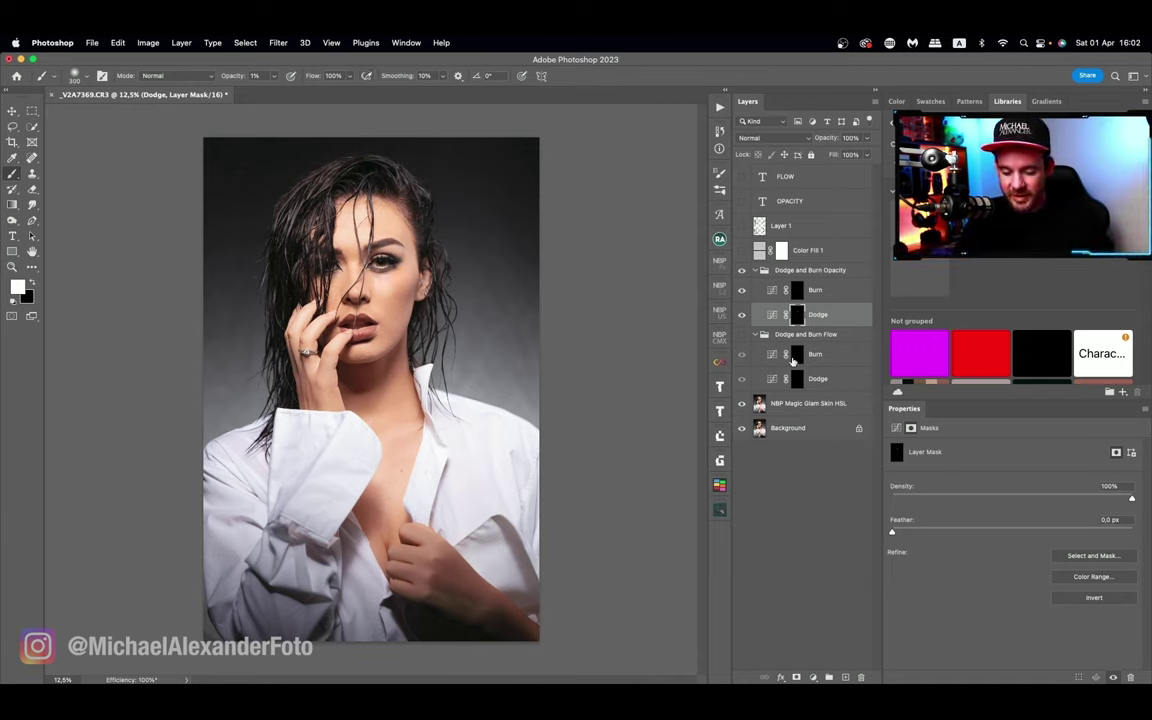
Step: Hide the Dodge and Burn Opacity group, show the Flow group, and select its Dodge mask
{"action": "left_click", "coordinate": [741, 270]}
{"action": "left_click", "coordinate": [741, 334]}
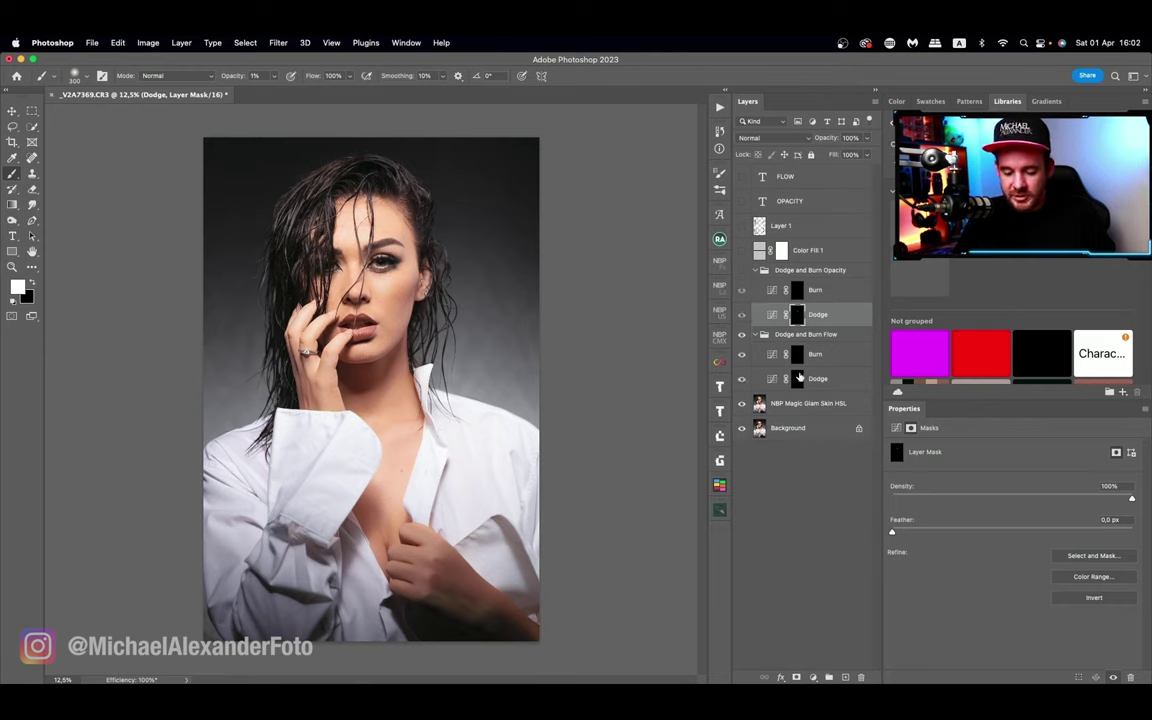
{"action": "left_click", "coordinate": [799, 378]}
Step: Set the brush to 100% opacity and 1% flow
{"action": "left_click", "coordinate": [273, 76]}
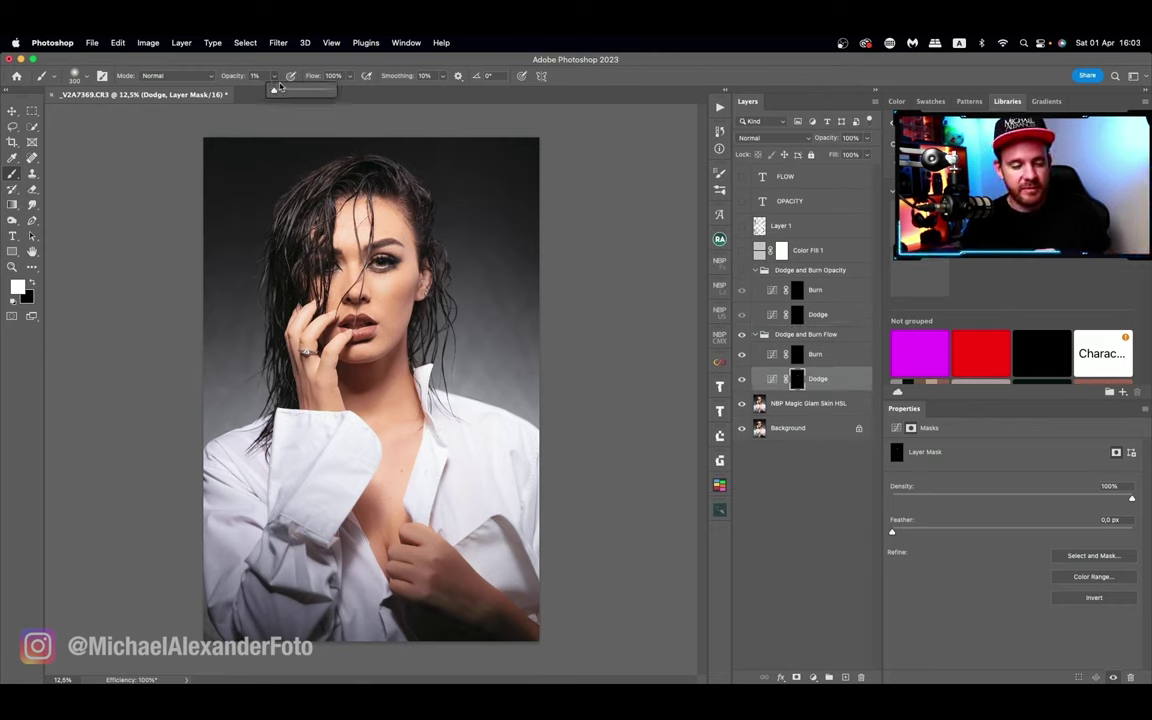
{"action": "mouse_move", "coordinate": [279, 88]}
{"action": "left_mouse_down"}
{"action": "mouse_move", "coordinate": [336, 88]}
{"action": "mouse_move", "coordinate": [294, 90]}
{"action": "left_mouse_up"}
{"action": "left_click", "coordinate": [349, 76]}
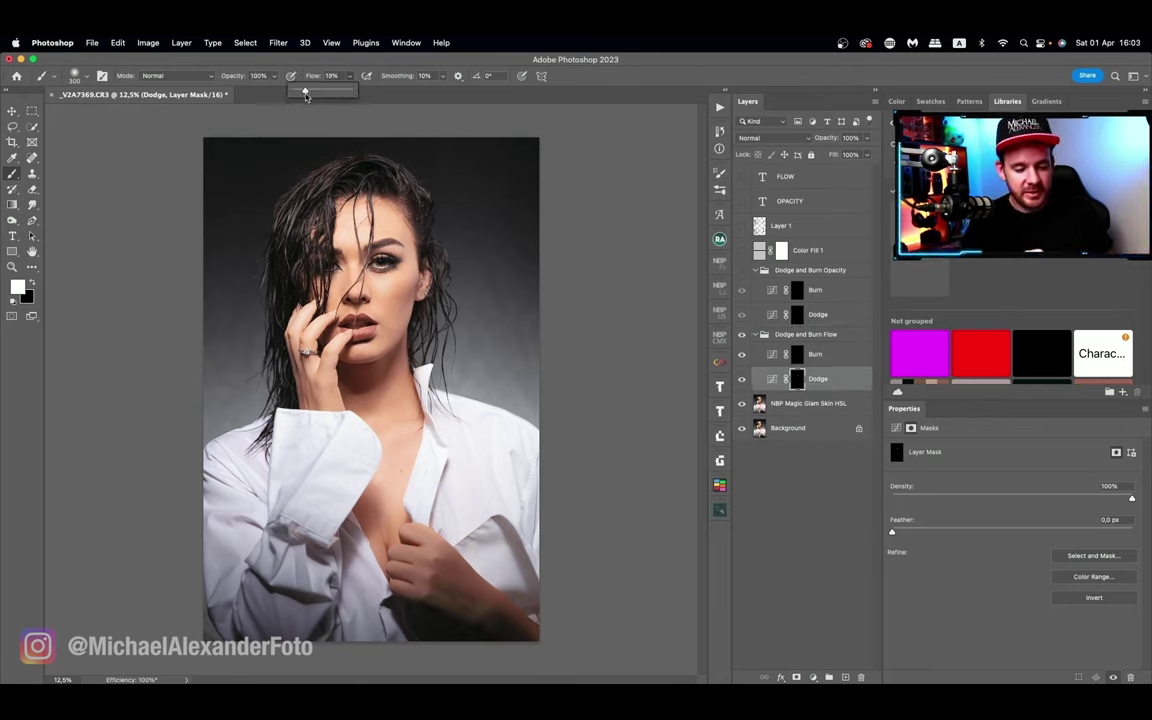
{"action": "left_click", "coordinate": [551, 180]}
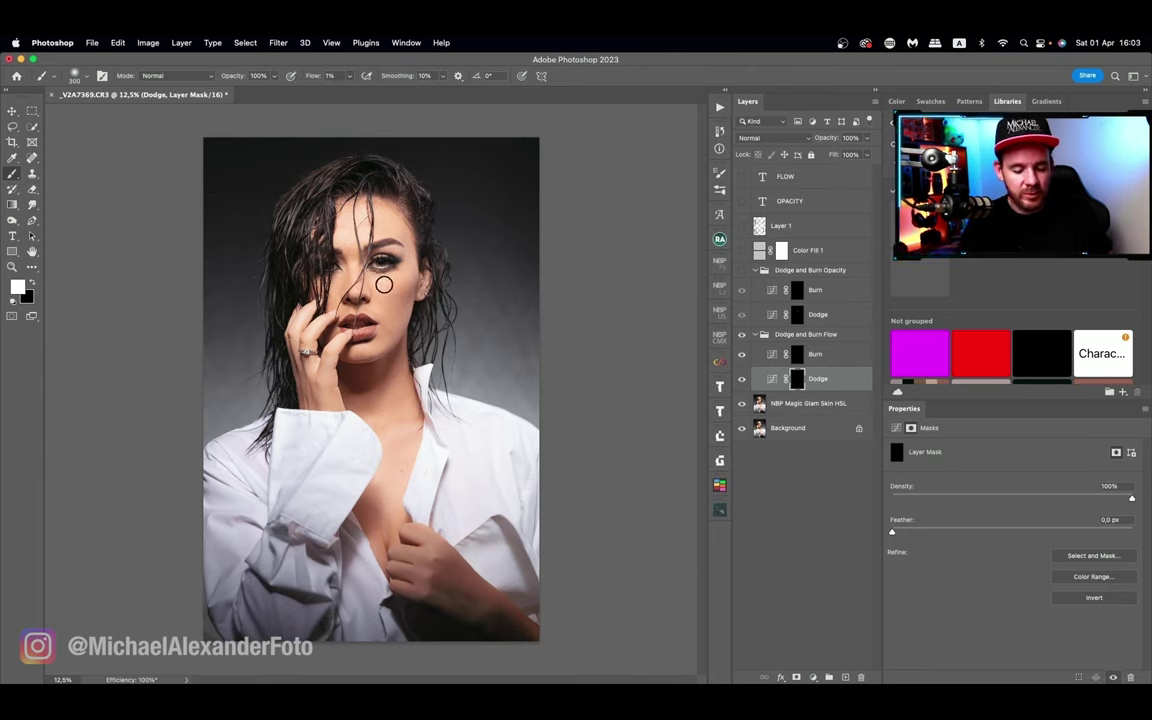